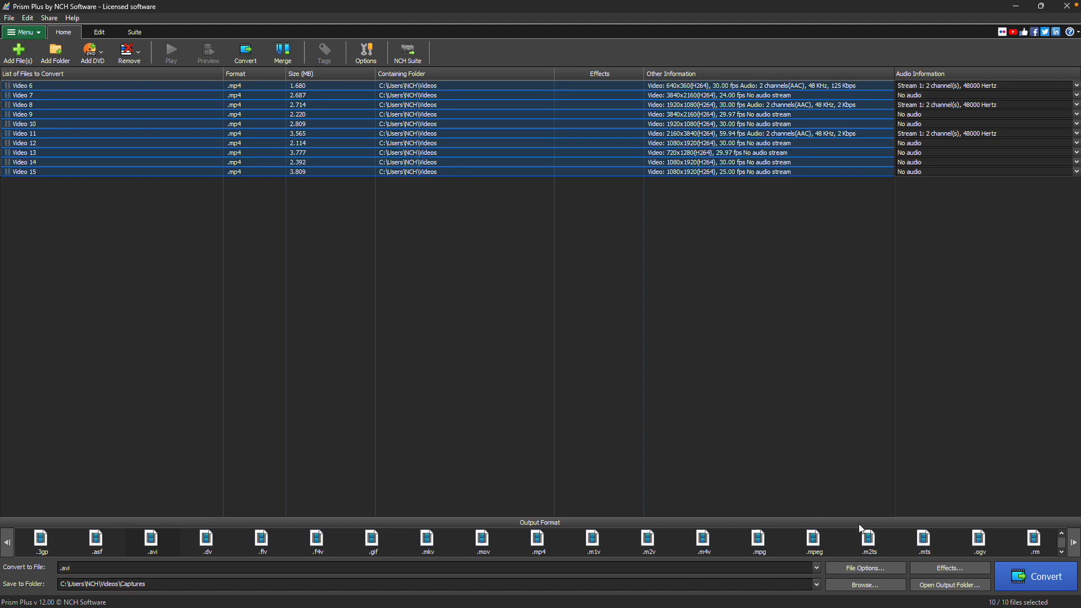
Add an Exposure effect of 0.24 to the selected videos and play the output preview.
click(968, 567)
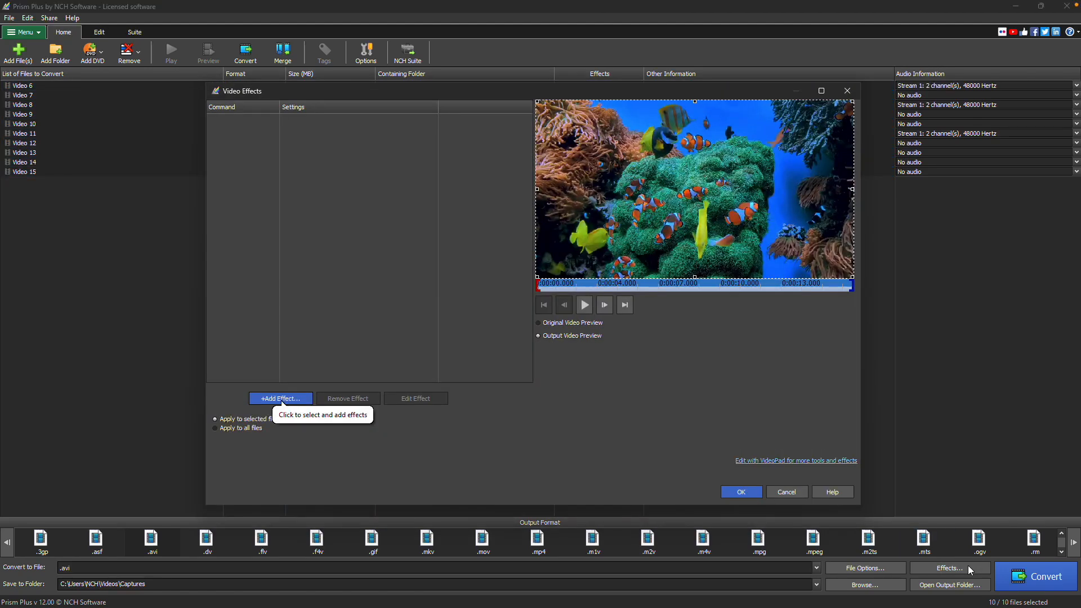
click(298, 403)
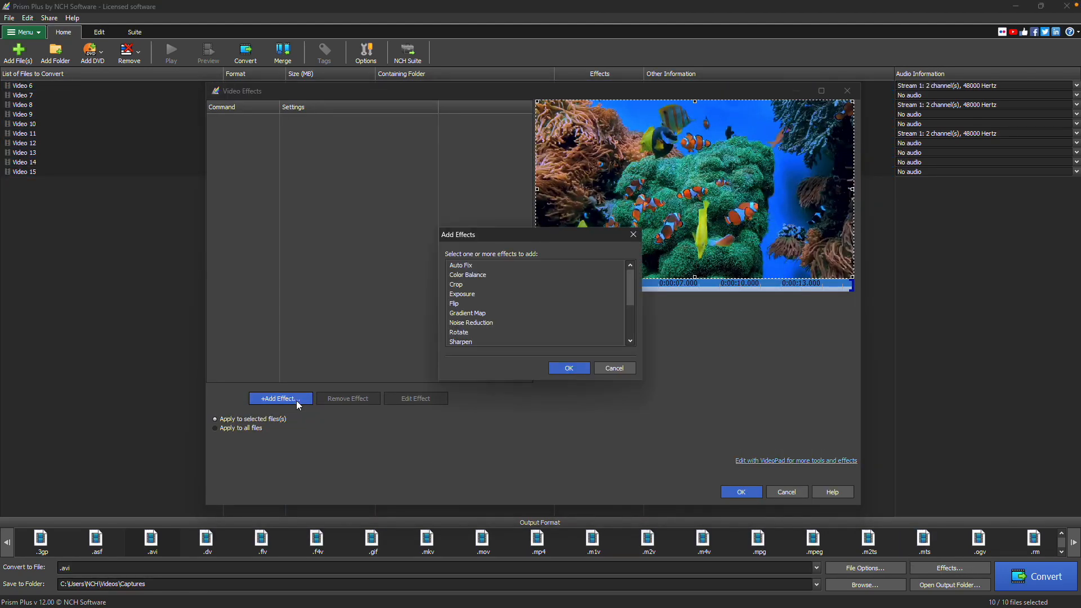
click(473, 295)
click(569, 368)
drag(290, 114, 295, 114)
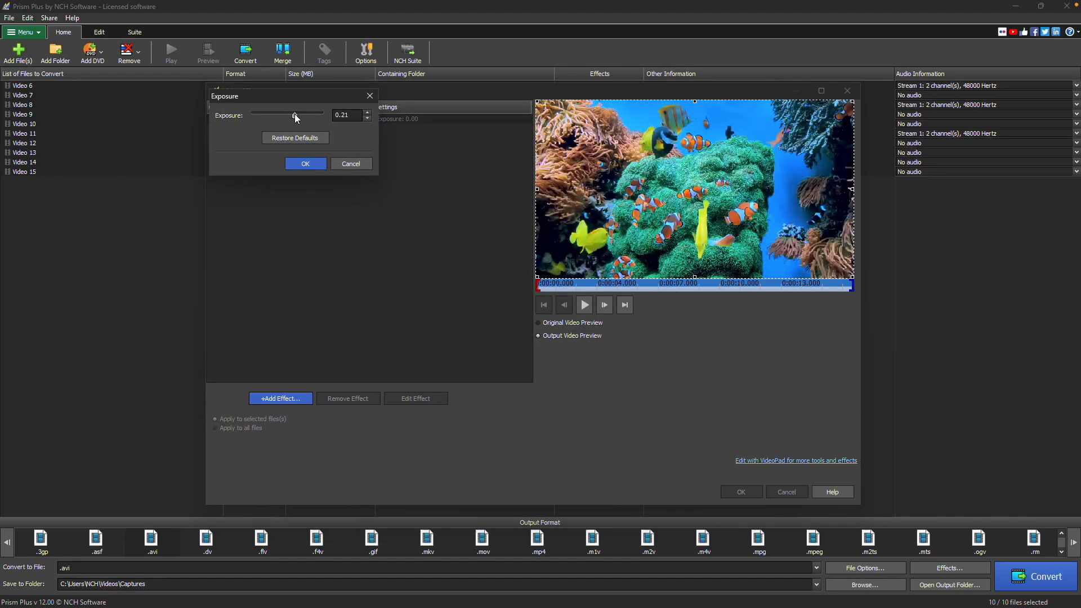
click(304, 163)
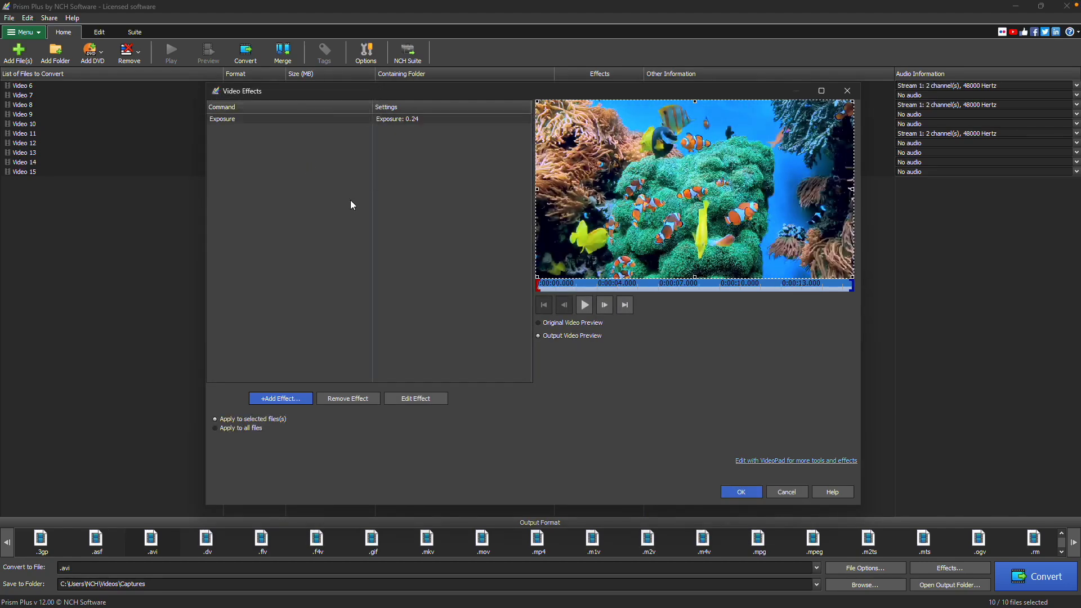
click(579, 309)
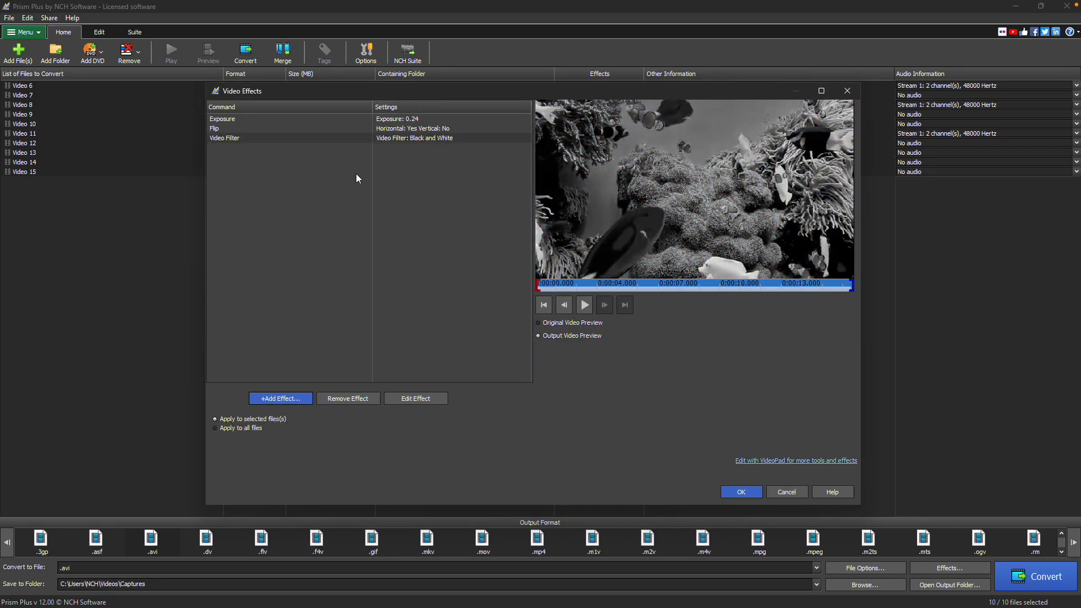
Change the Video Filter effect to Sepia.
click(360, 138)
double_click(361, 137)
click(397, 134)
click(368, 170)
click(340, 181)
Remove the Flip effect and apply the remaining effects to the selected videos.
click(369, 128)
click(366, 400)
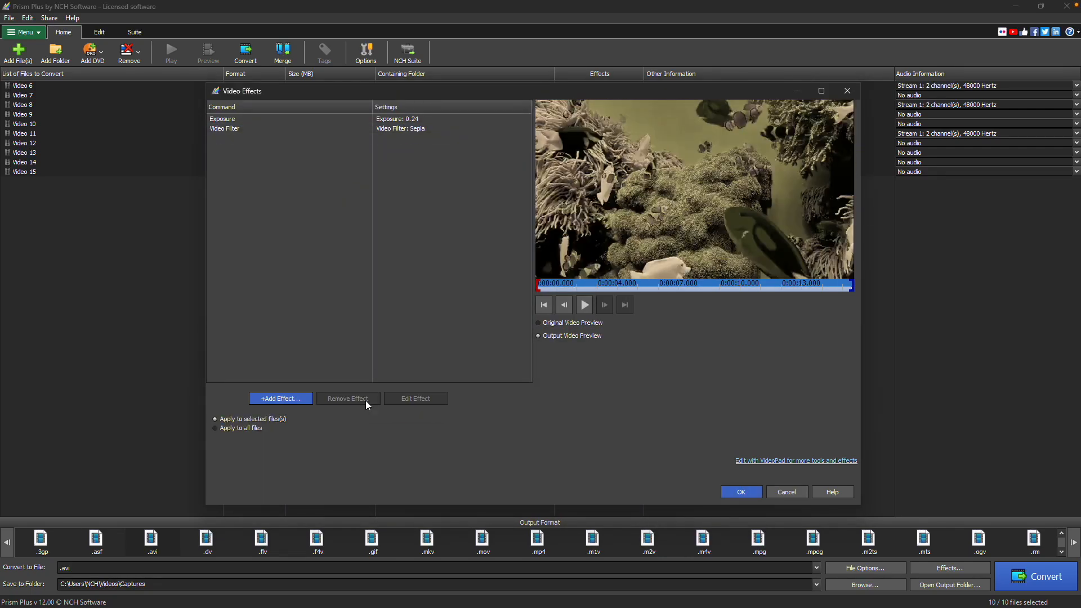
click(738, 492)
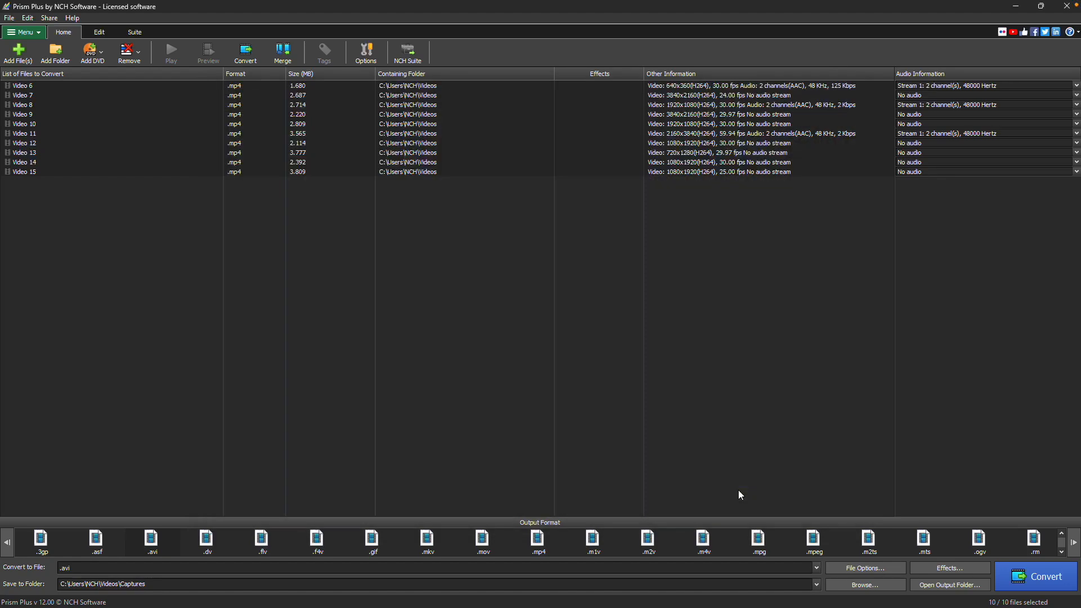
Set the output format to .mov and convert all the selected videos.
click(745, 566)
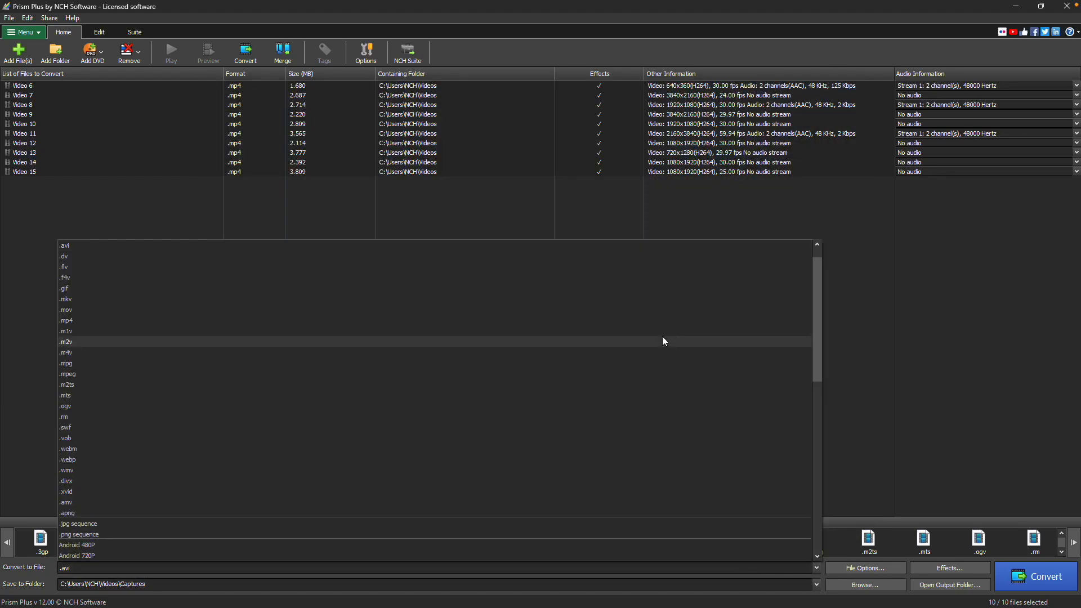
click(661, 313)
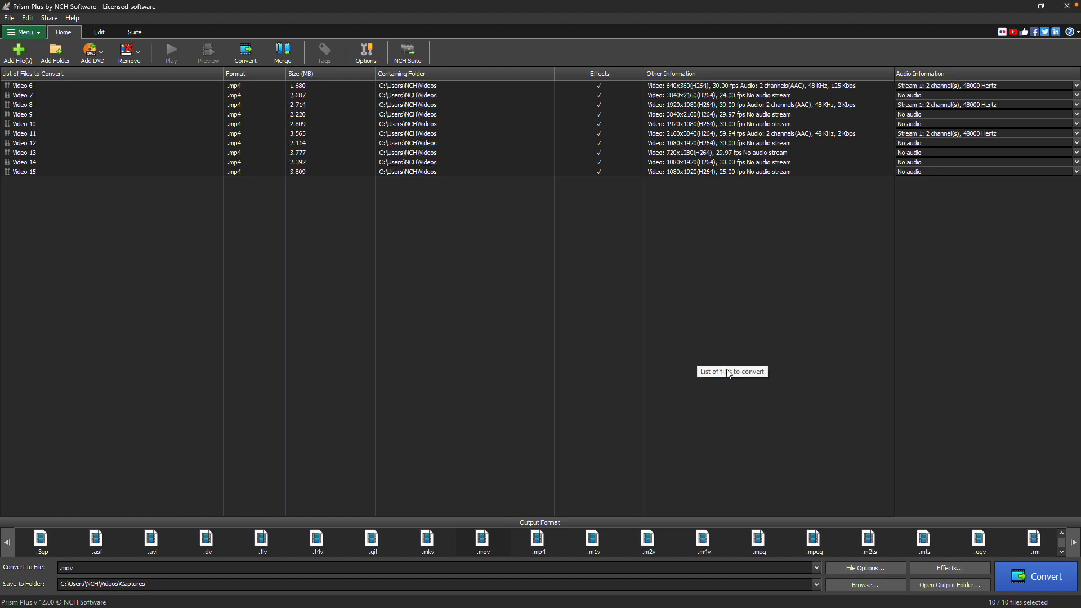
click(1036, 576)
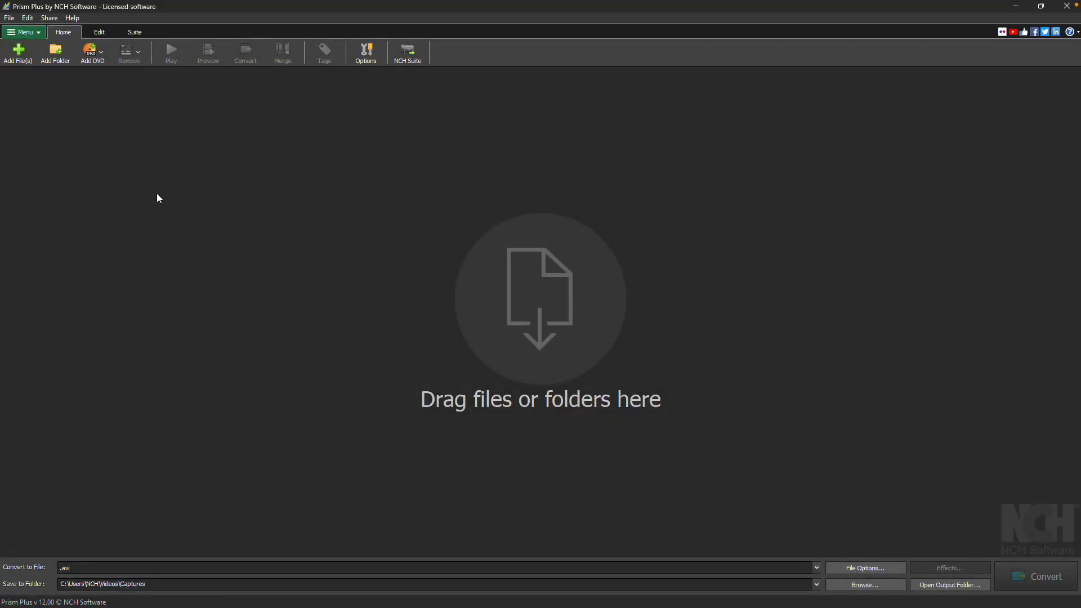
Add Video 6 through Video 15 from the Videos folder to the conversion list.
click(18, 56)
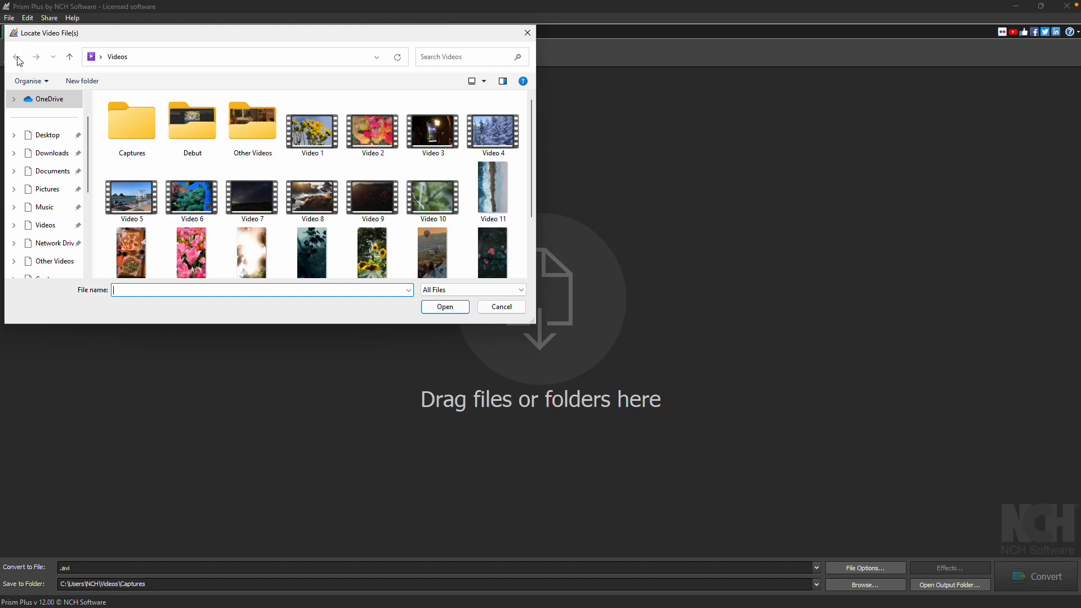
click(191, 197)
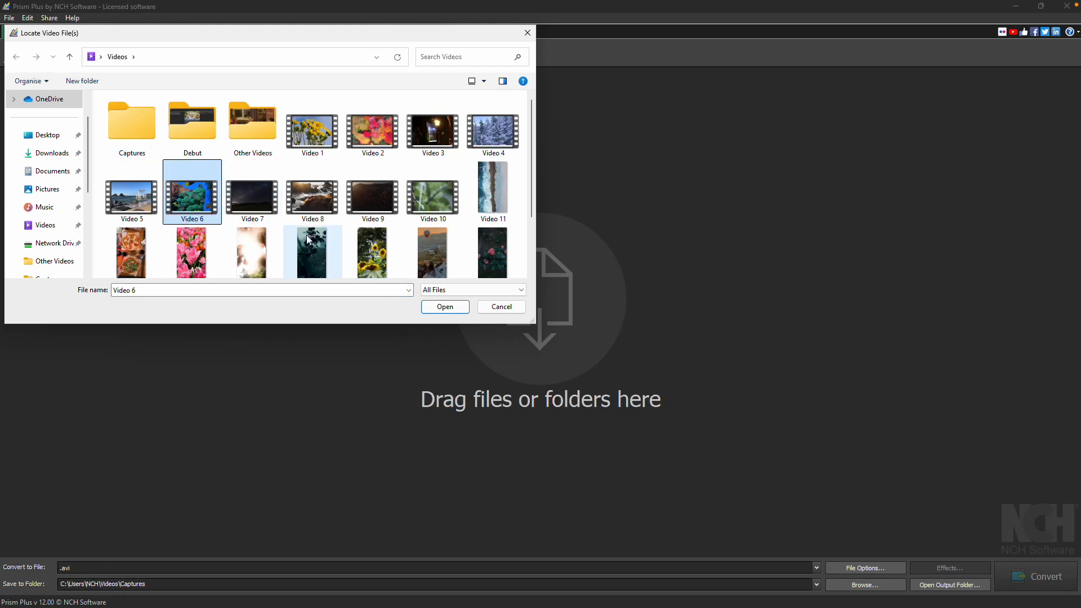
shift+click(326, 249)
click(444, 307)
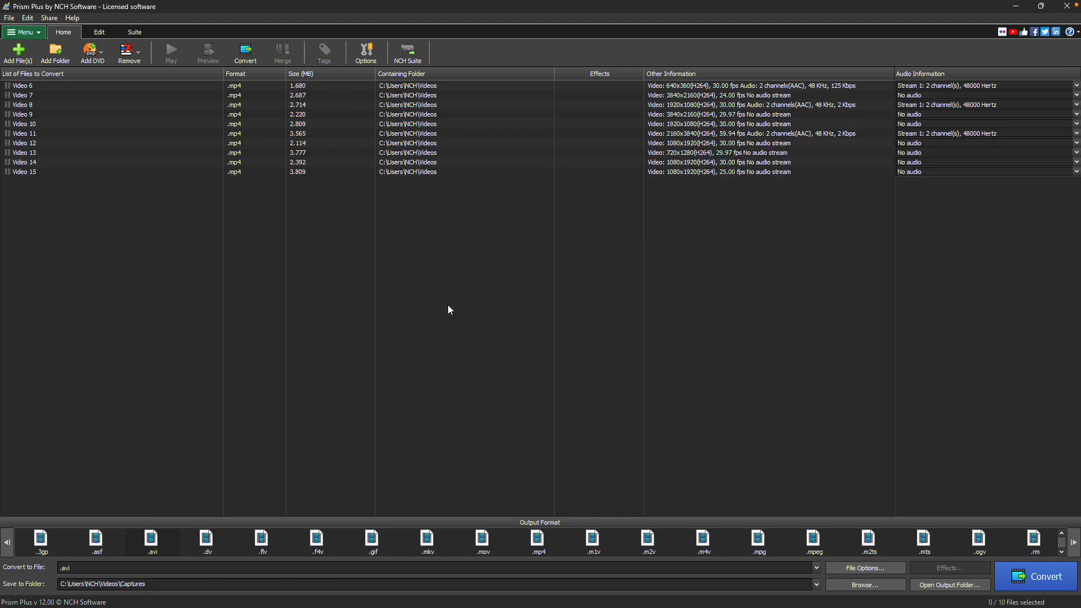
Select all the listed files, then narrow the selection to Video 6, Video 9, Video 12 and Video 14.
key(ctrl+a)
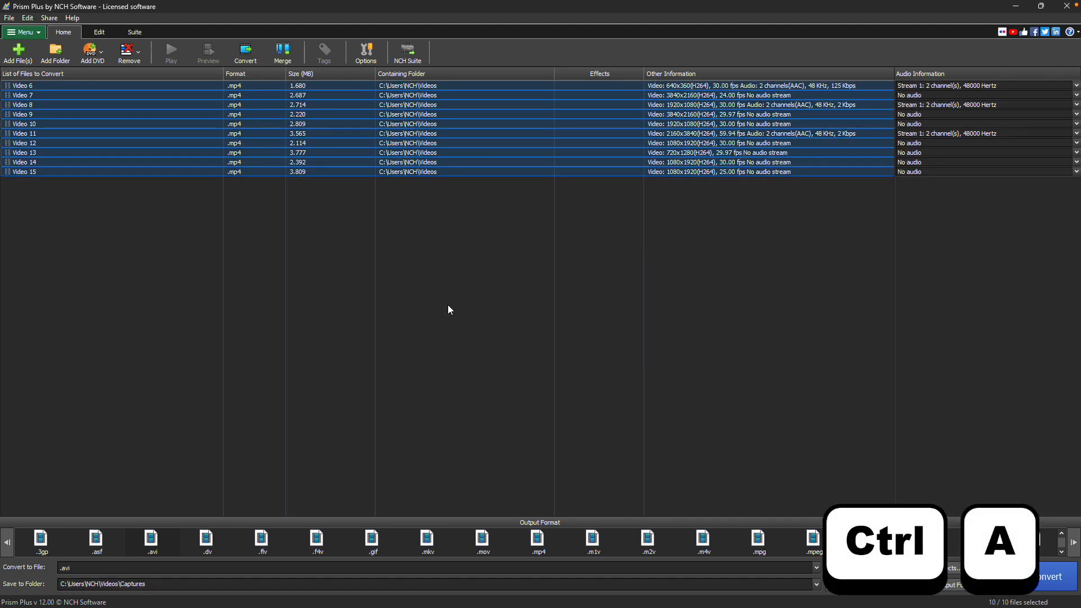
ctrl+click(175, 87)
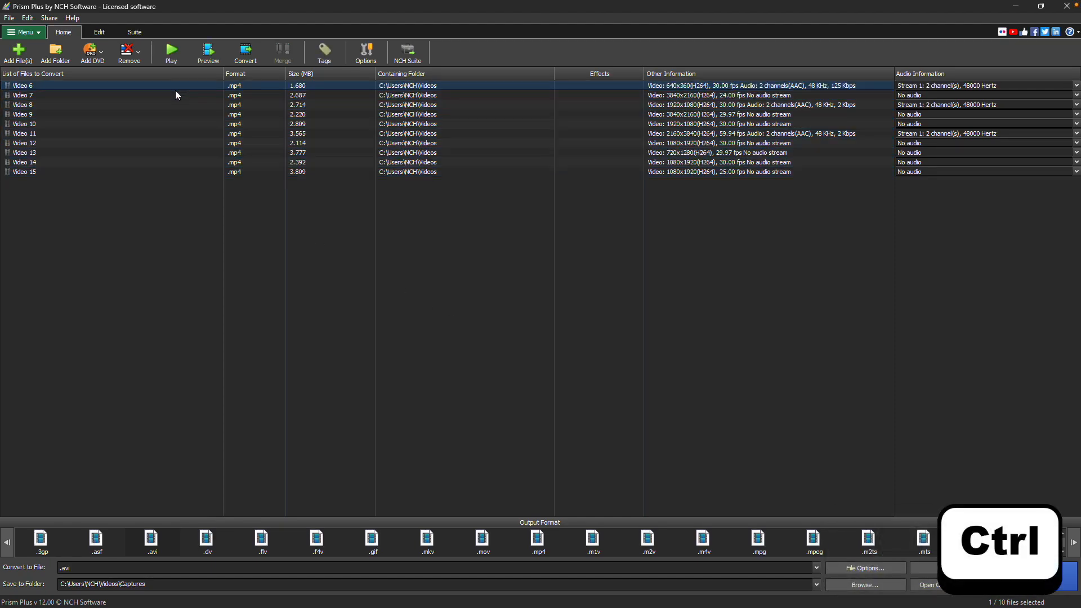
ctrl+click(175, 115)
ctrl+click(178, 142)
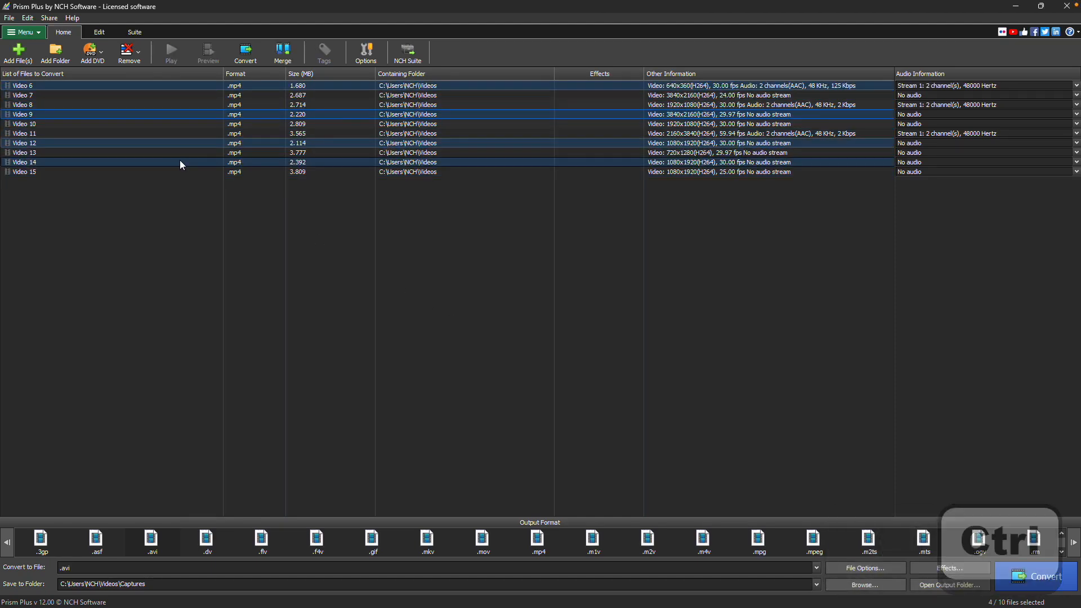
ctrl+click(180, 162)
Add a Video Filter effect set to Sepia to the selected videos.
click(923, 566)
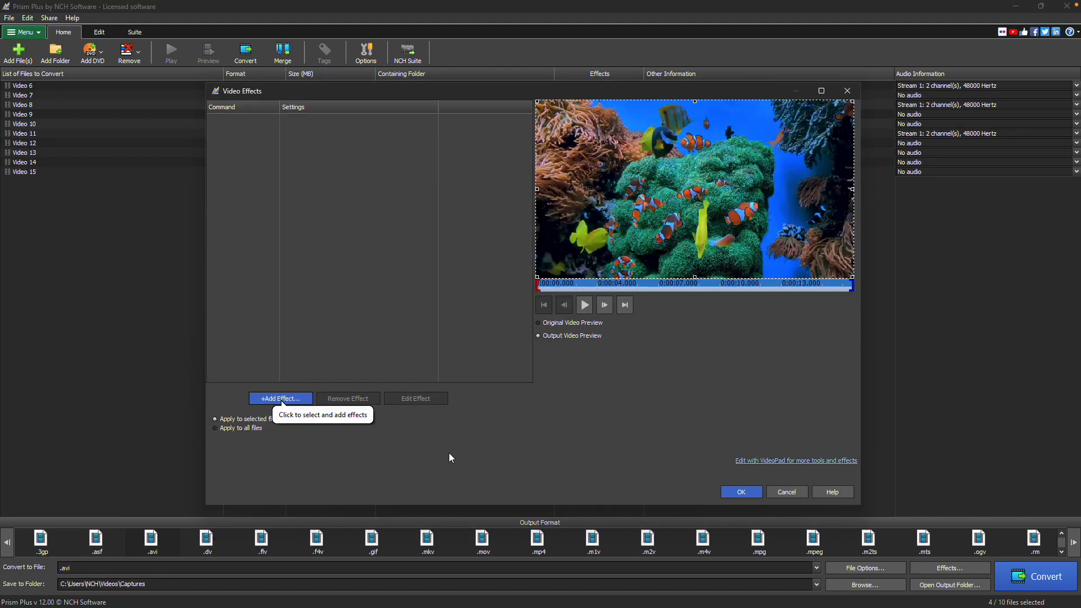
click(309, 400)
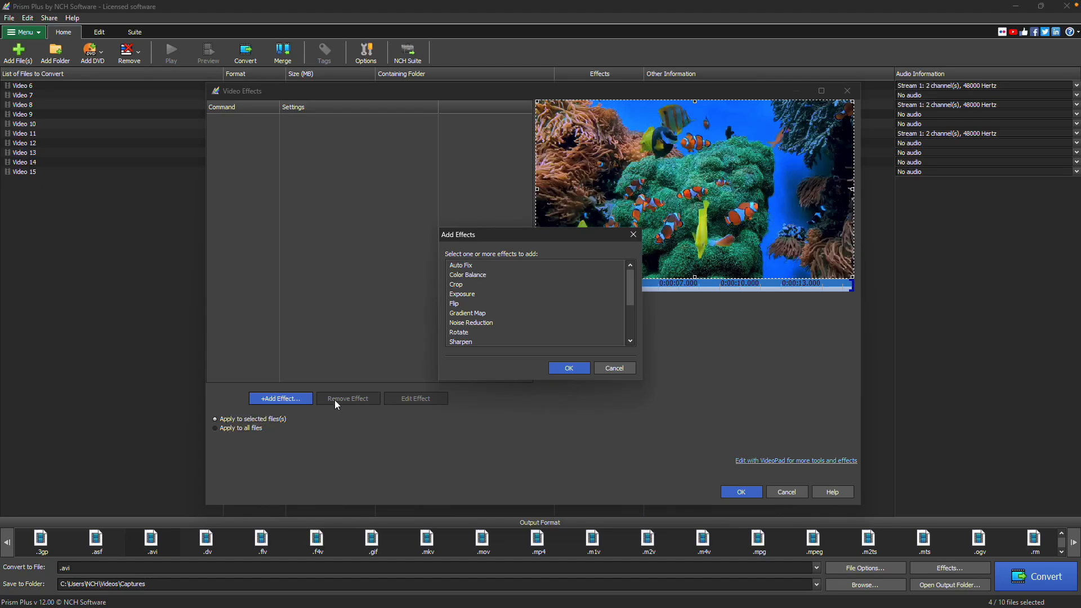
drag(631, 296, 643, 325)
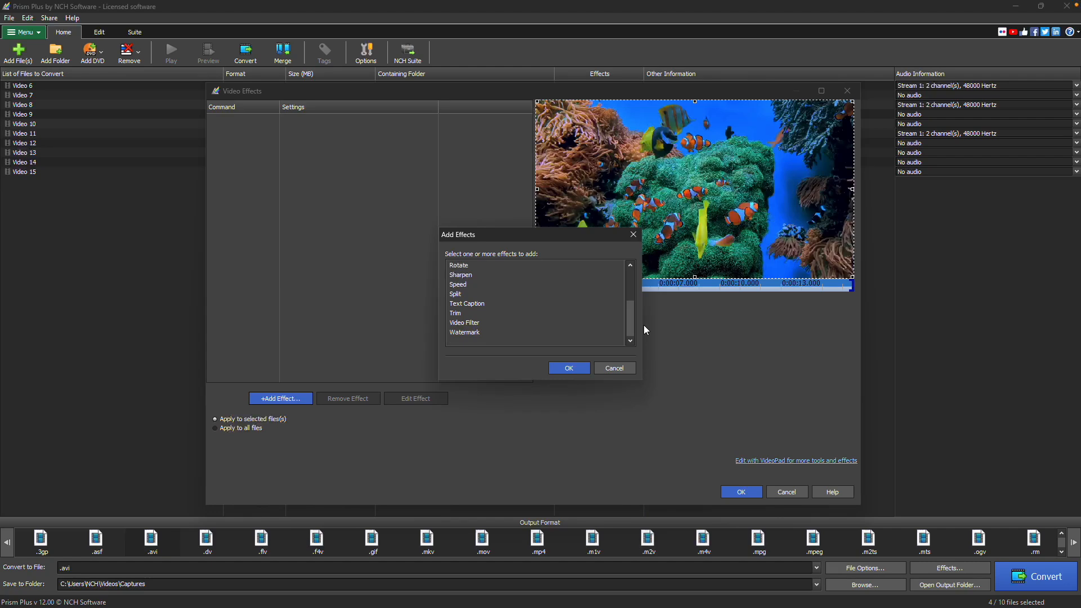
click(529, 325)
click(569, 368)
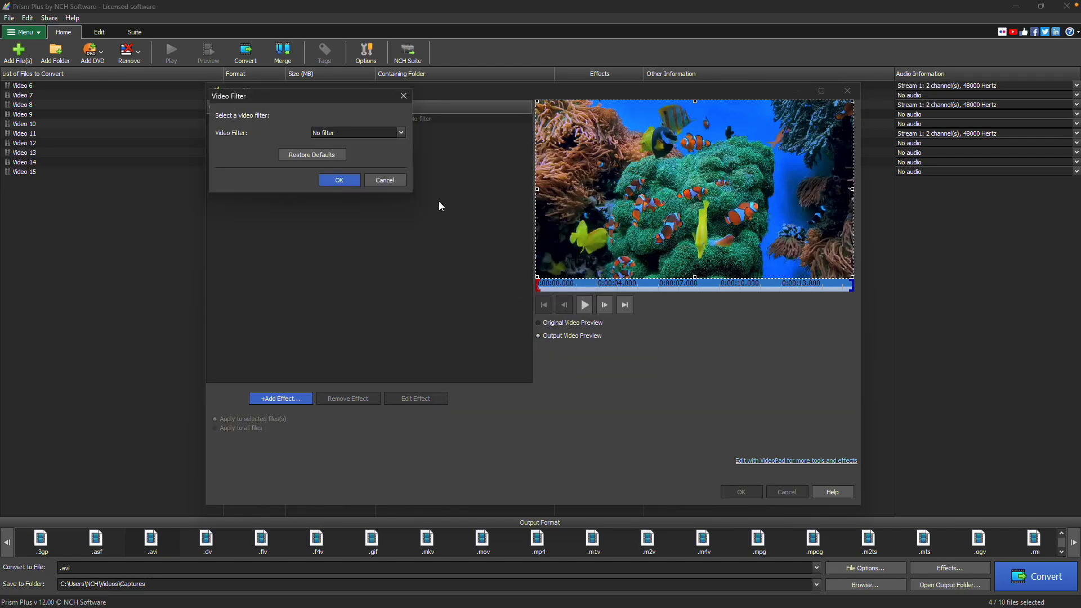
click(402, 135)
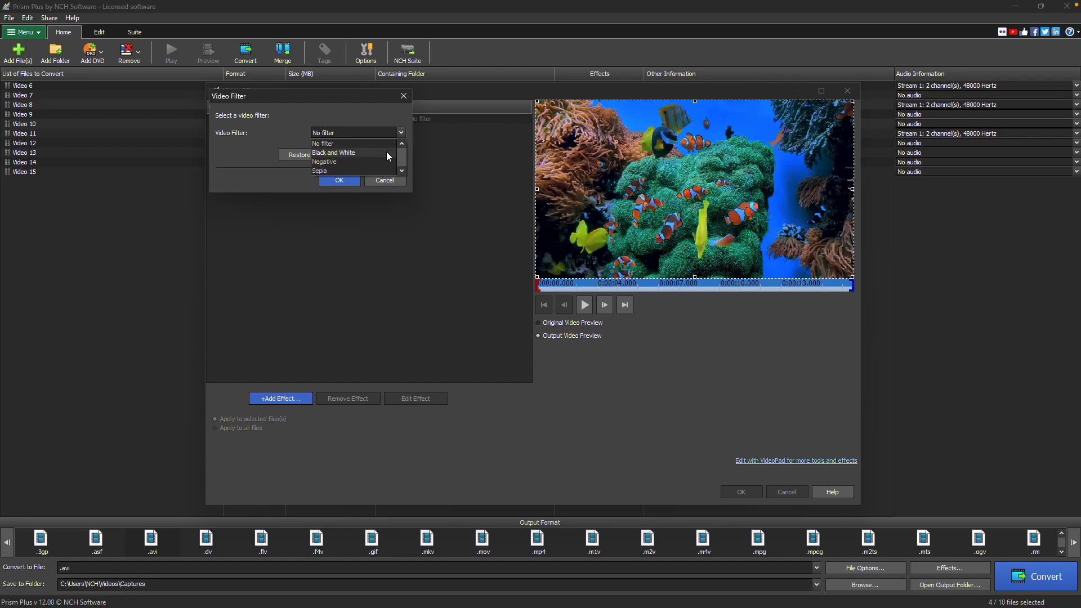
click(384, 171)
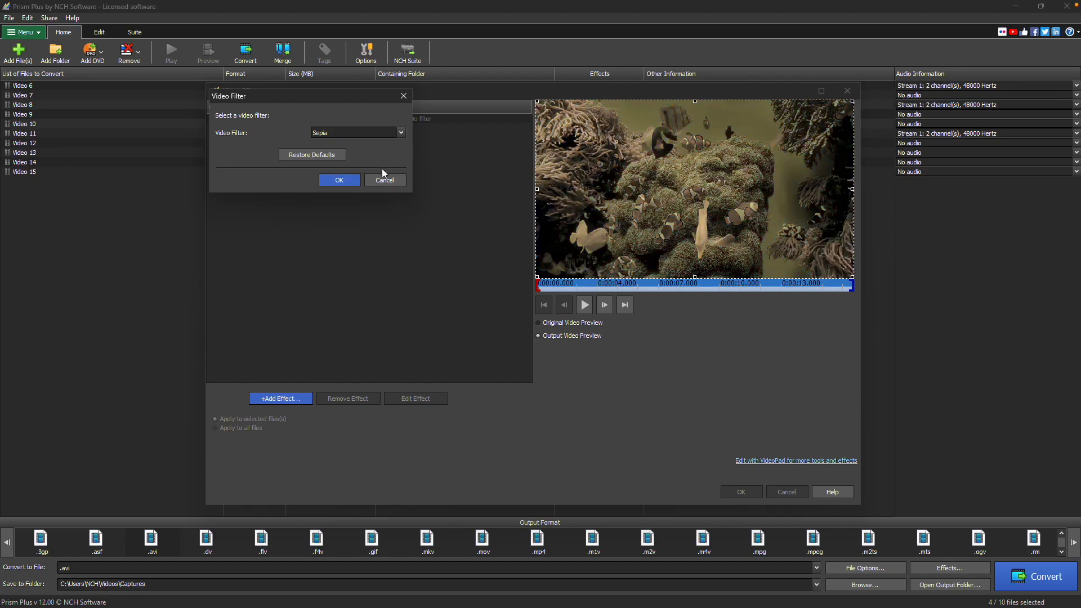
click(339, 180)
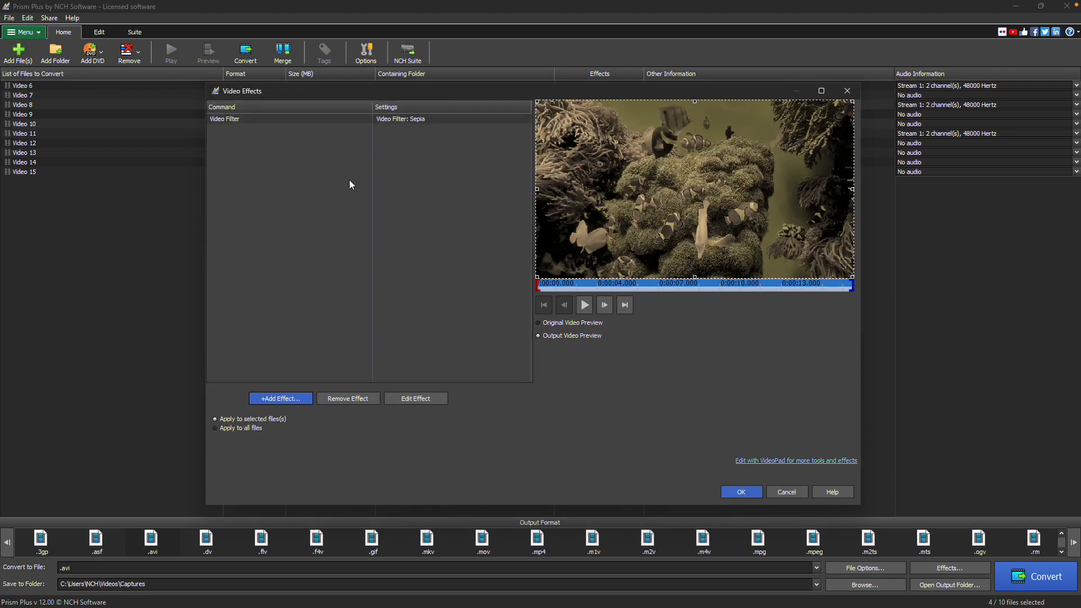
Add a horizontal Flip effect to the selected videos.
click(491, 119)
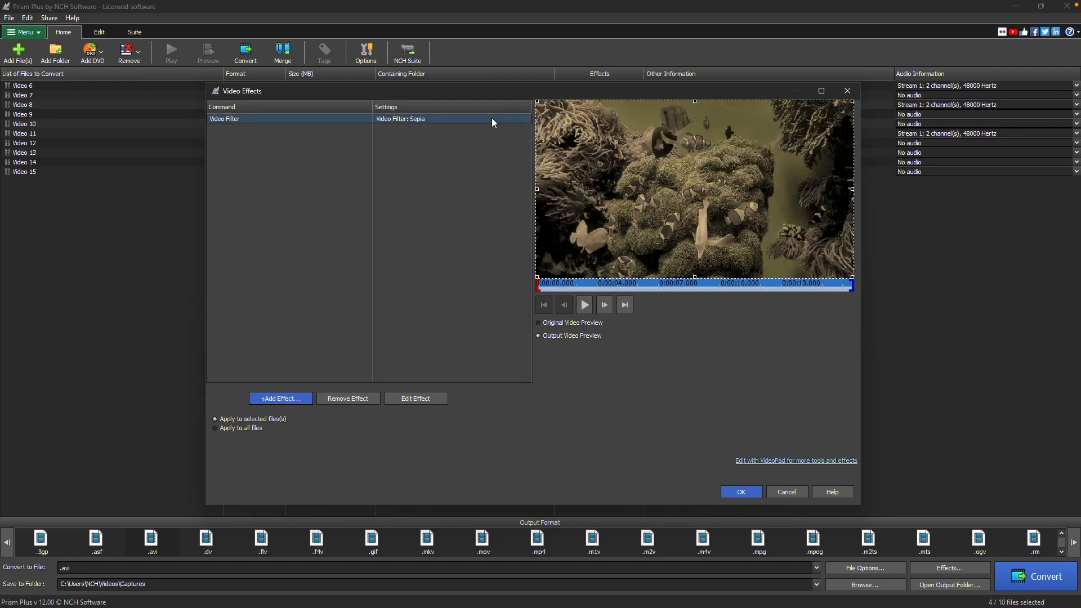
click(306, 400)
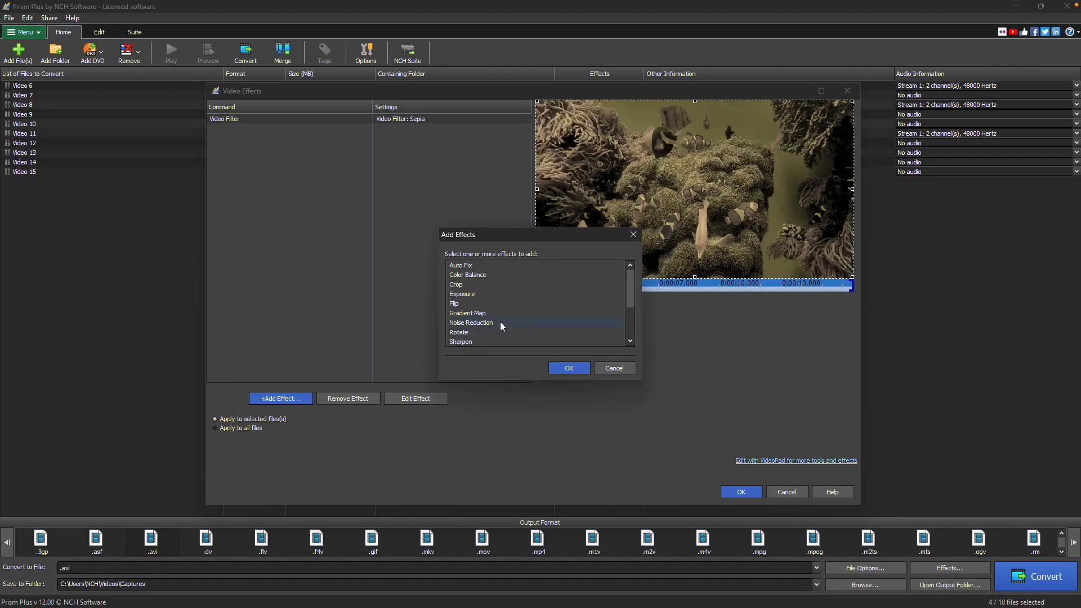
double_click(512, 305)
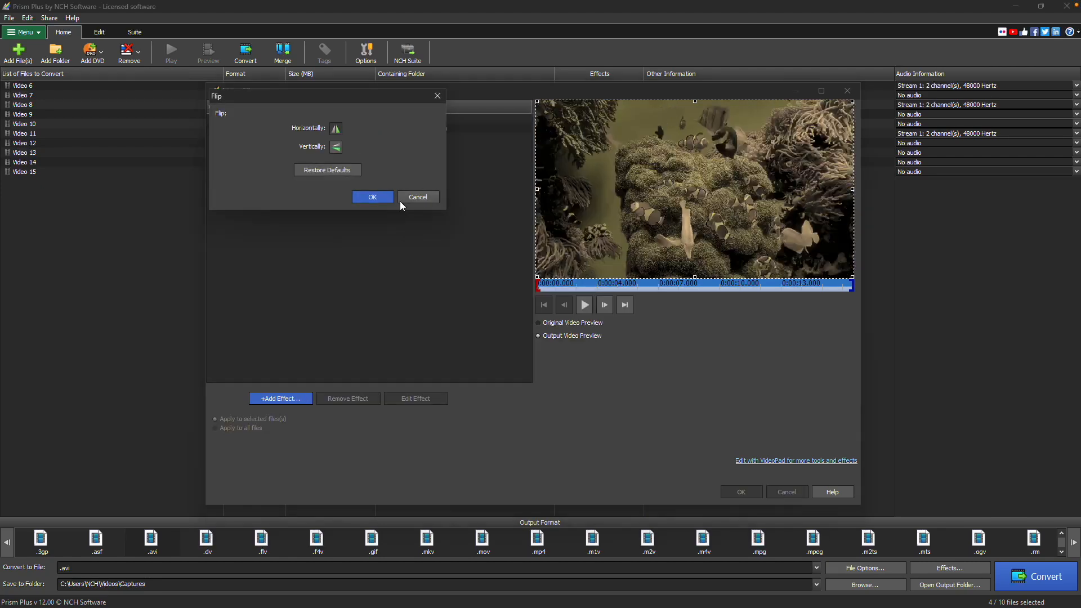
click(378, 198)
Add a Sharpen effect with a sharpness of 7.14.
click(288, 397)
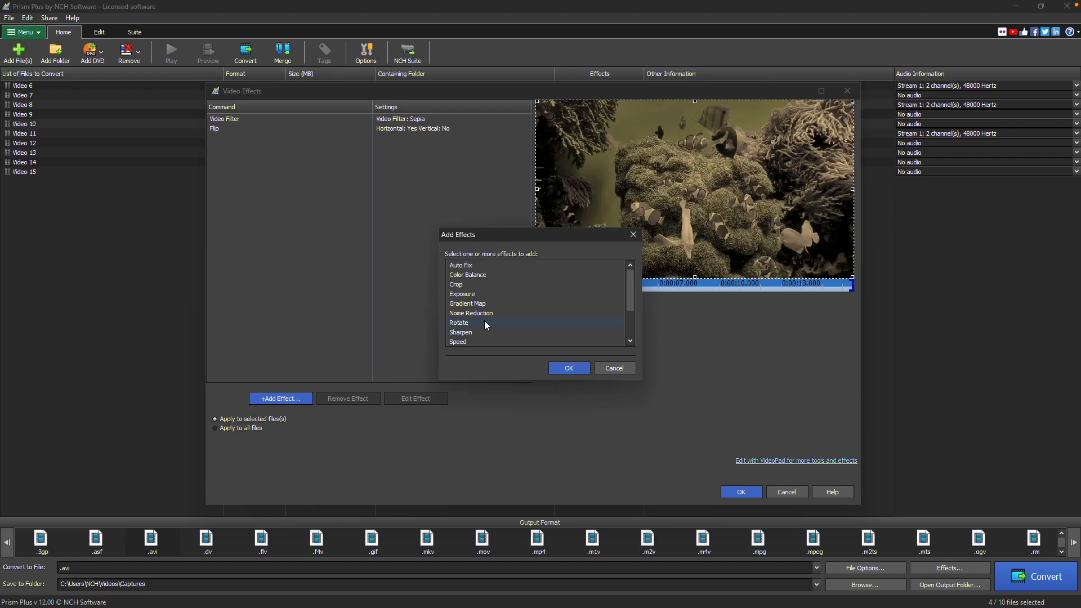
click(484, 332)
click(568, 367)
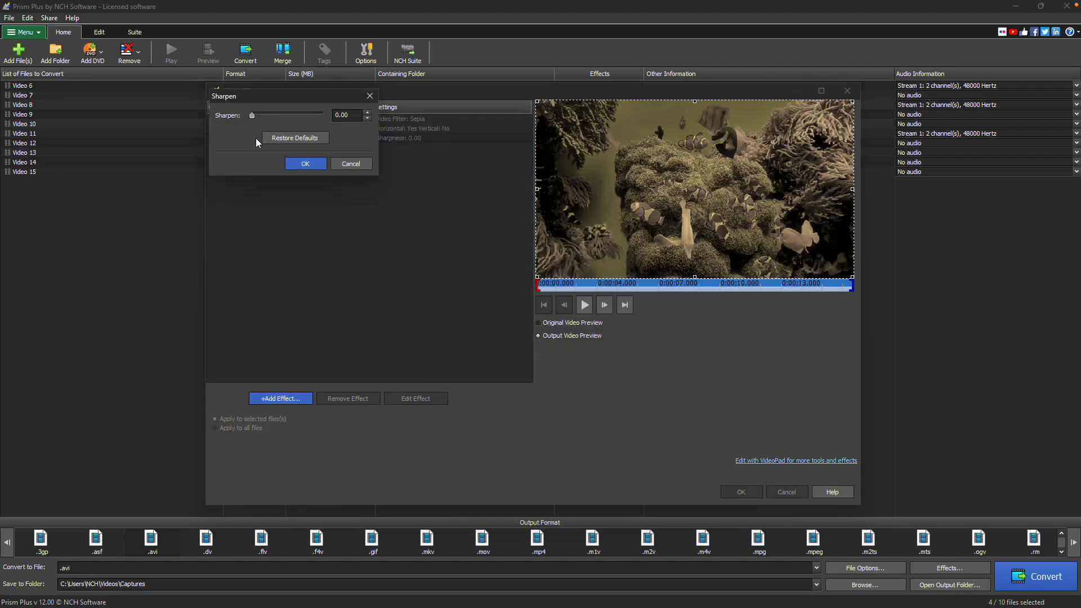
drag(259, 114, 262, 114)
click(305, 163)
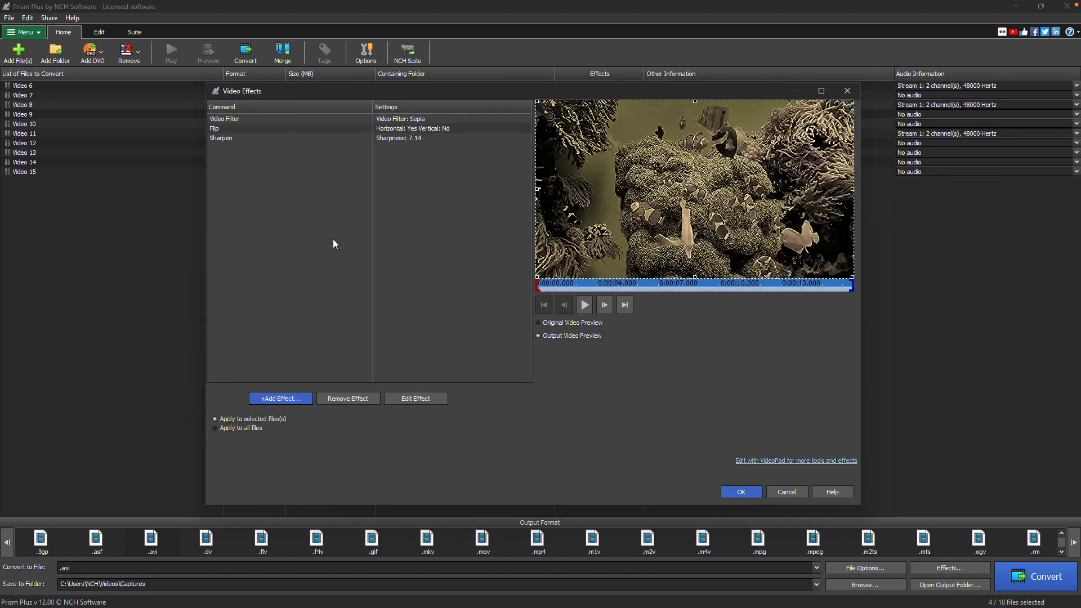
Edit the Video Filter effect, changing its filter to Black and White.
click(353, 120)
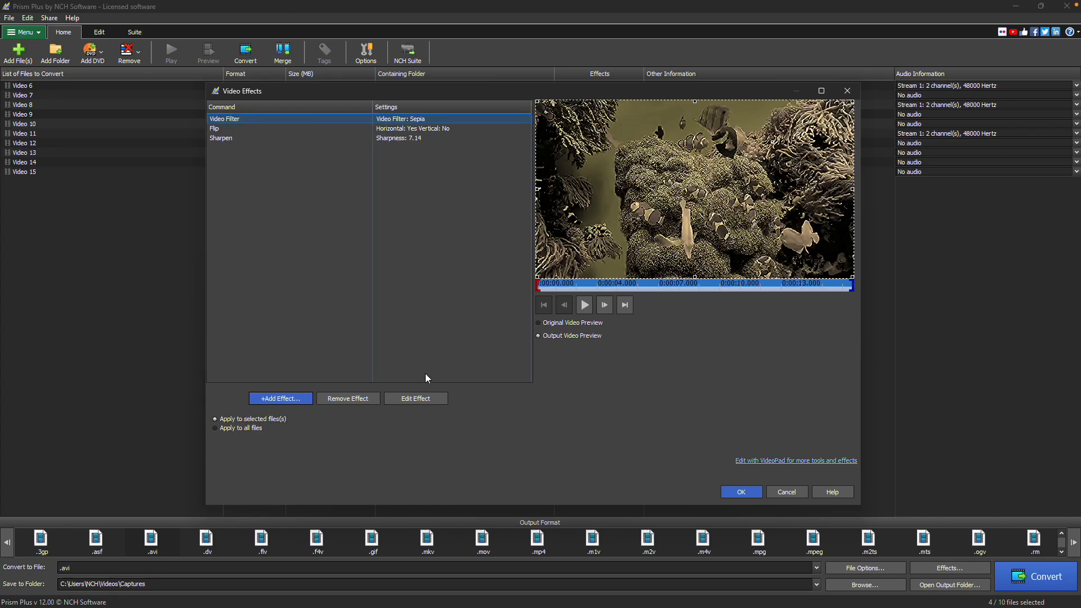
click(430, 400)
click(401, 132)
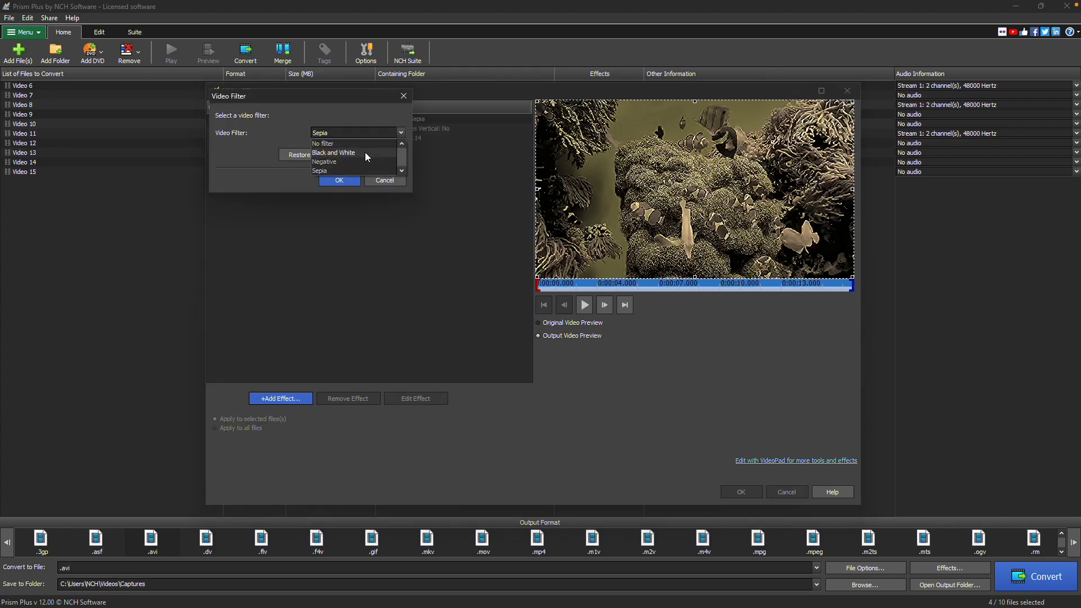
click(365, 152)
click(339, 180)
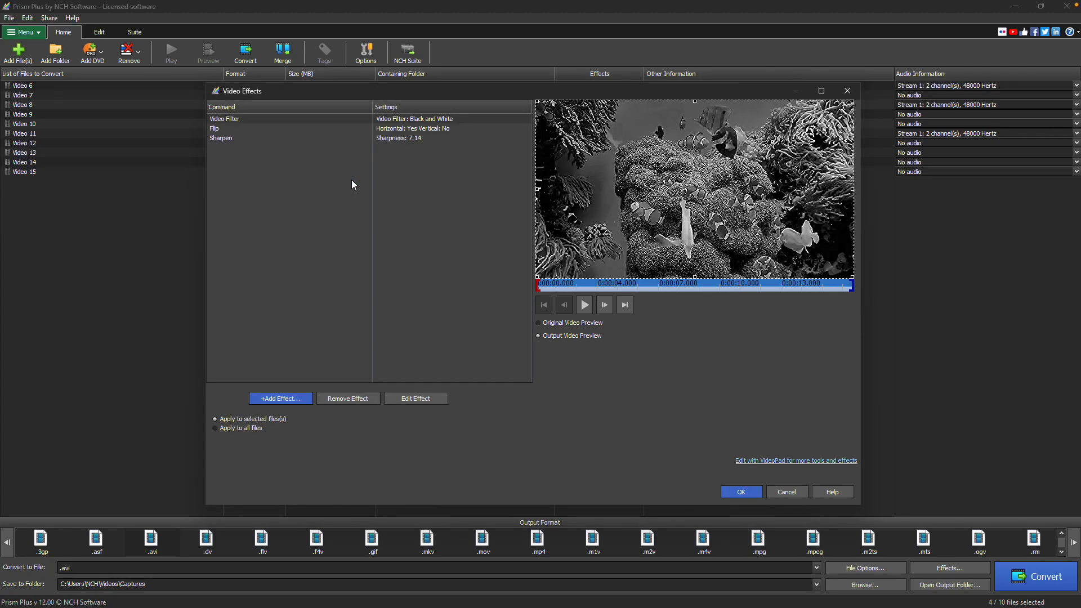
Remove the Flip effect from the effects list.
click(357, 129)
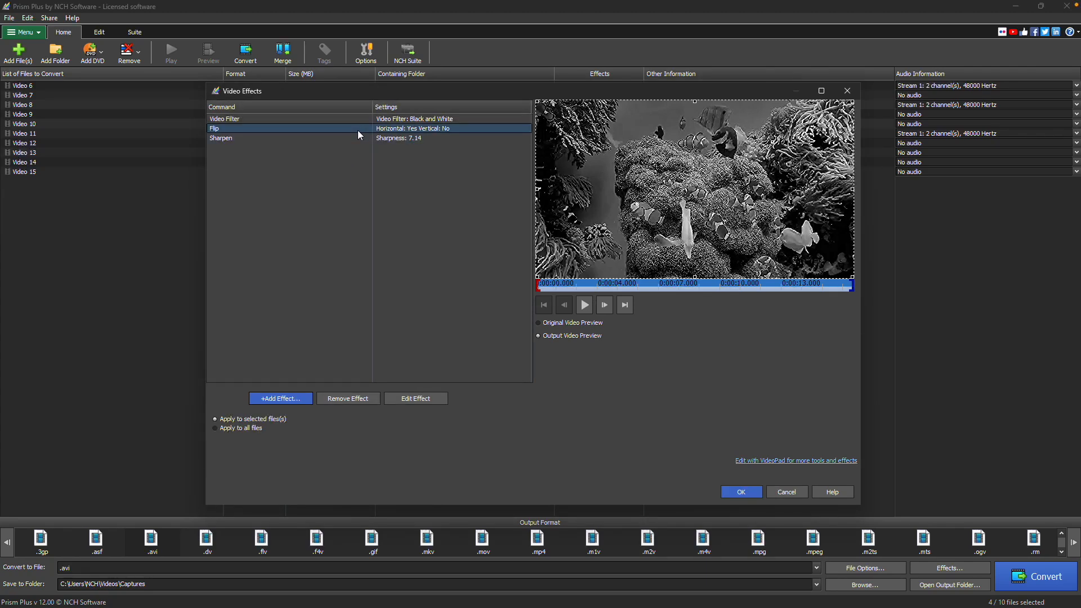
click(371, 399)
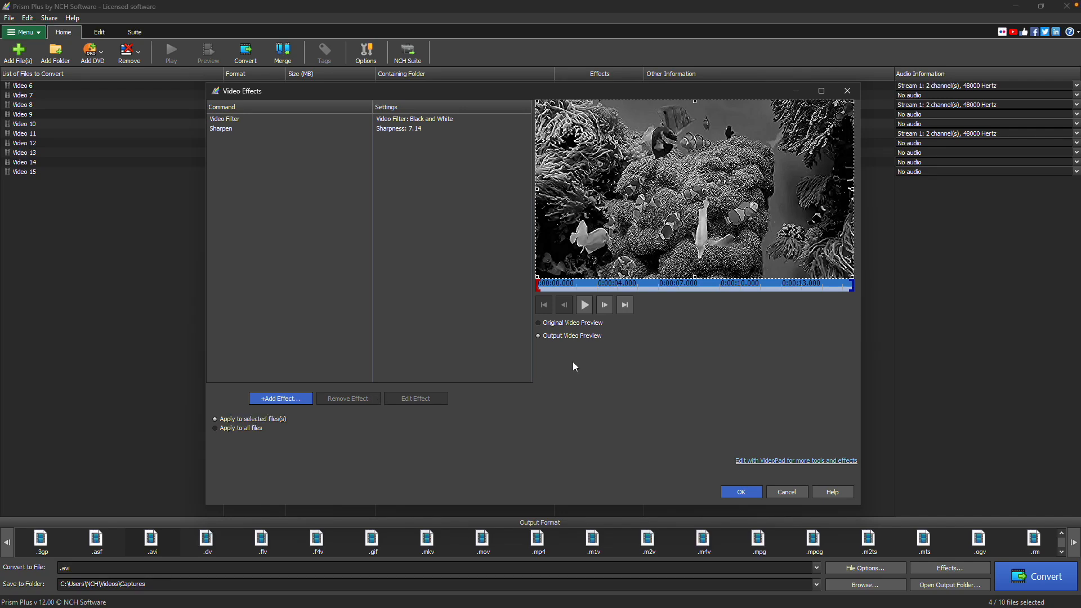
Play the output preview, compare it with the original video, and apply the effects to the selected files.
click(587, 307)
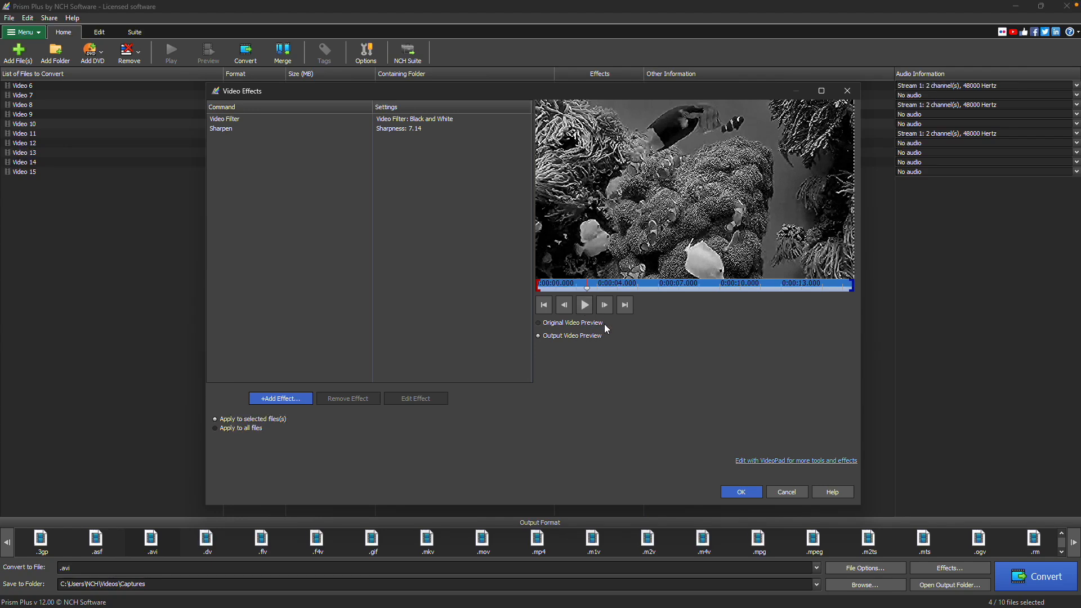
click(603, 324)
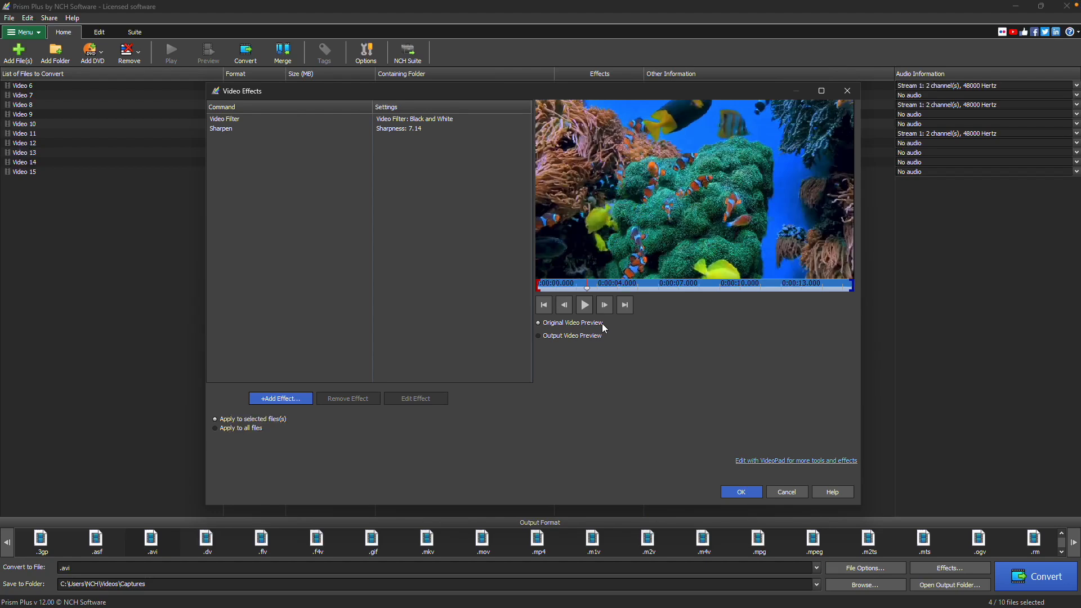
click(742, 490)
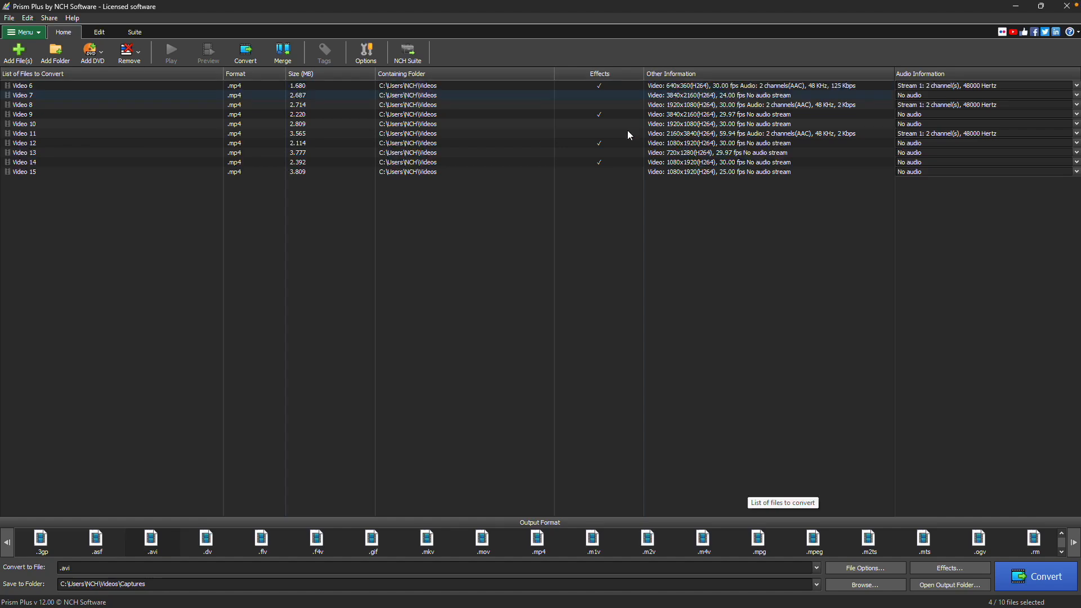
Convert the four selected videos to .mov and open the output folder.
click(602, 566)
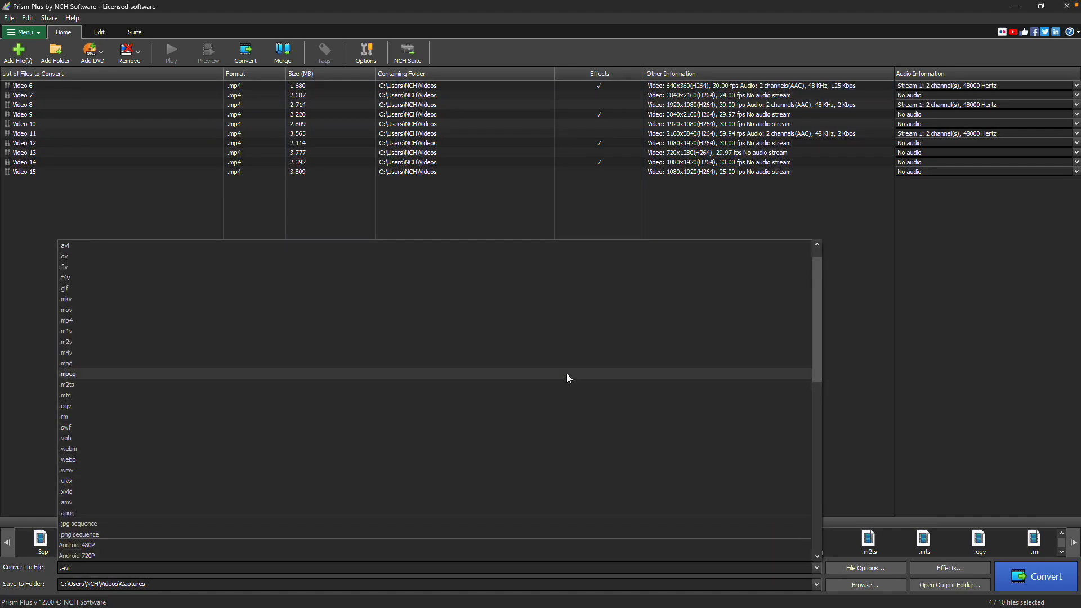
click(569, 310)
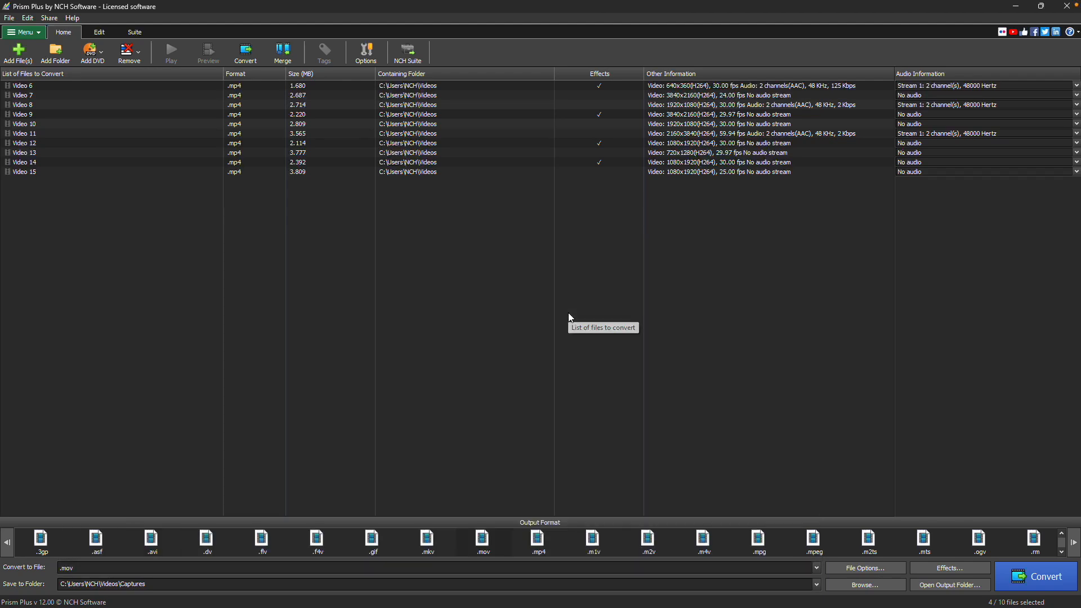
click(1059, 576)
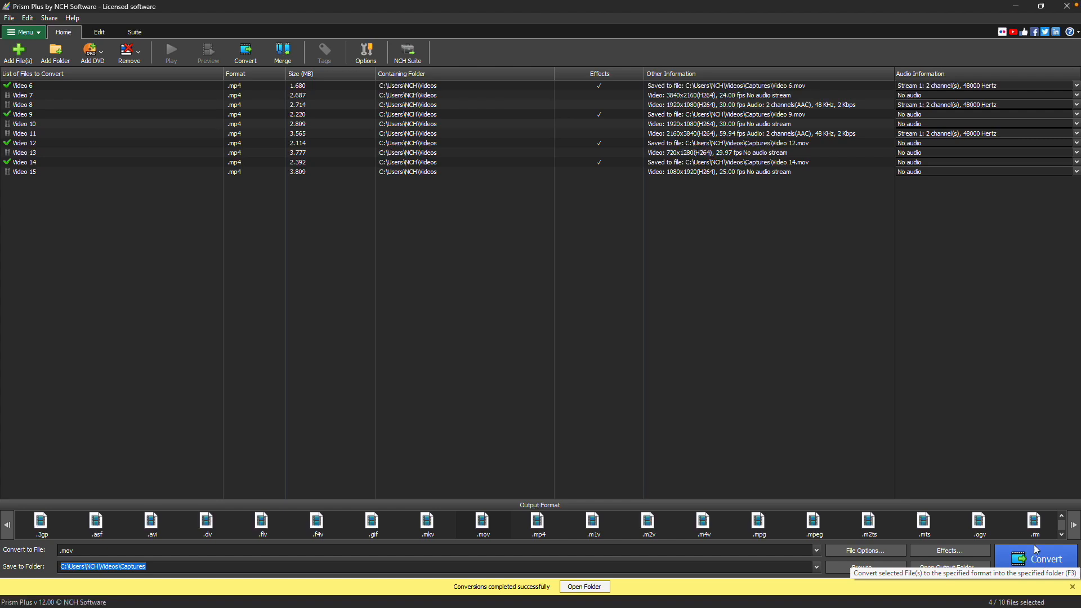
click(960, 568)
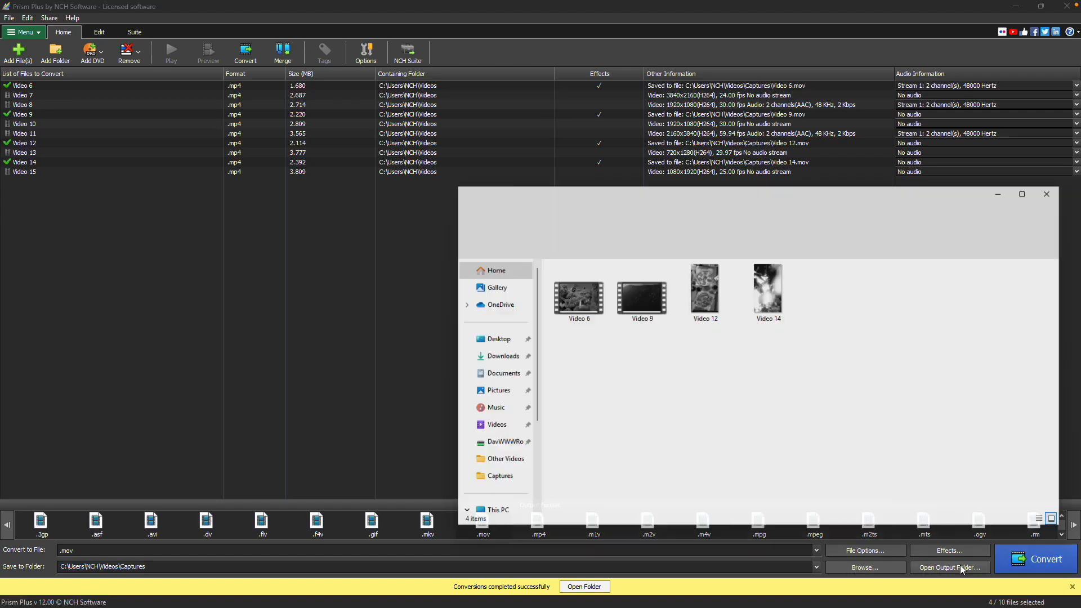